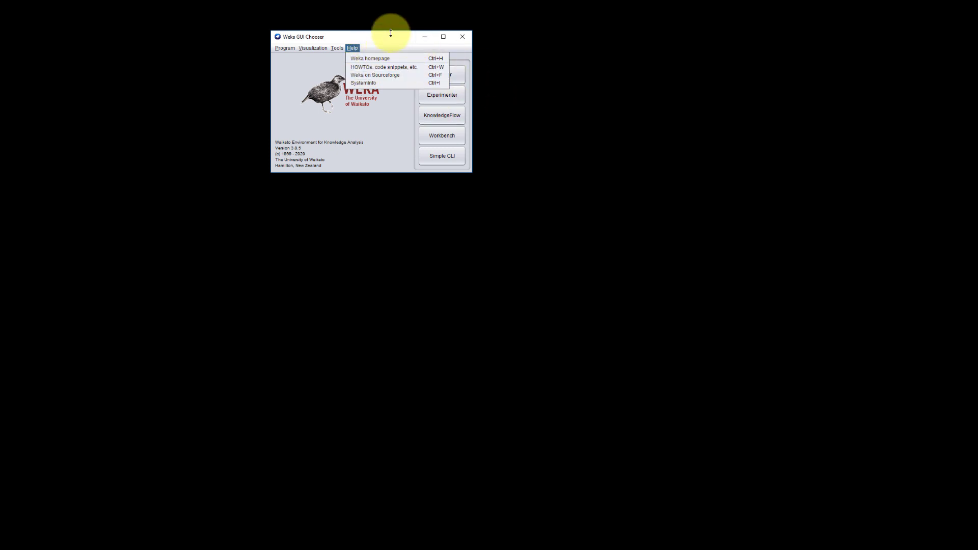
Step: Dismiss the help prompt and launch the Weka Explorer application
left_click(403, 37)
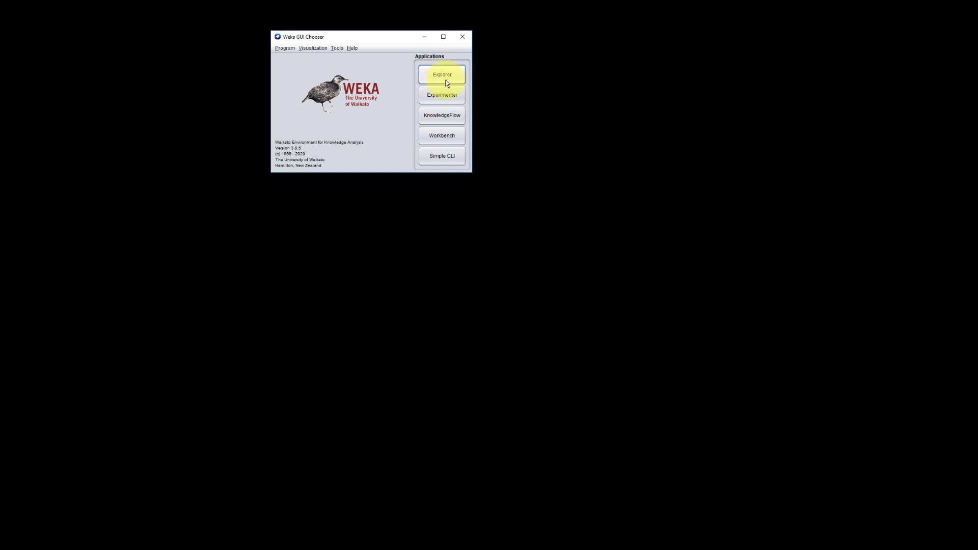
left_click(432, 79)
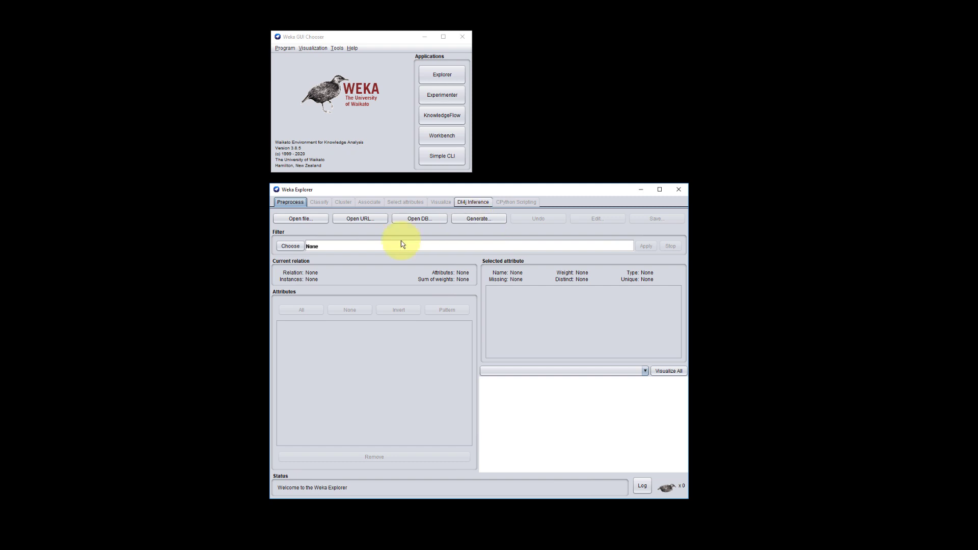
left_click(293, 204)
left_click(290, 245)
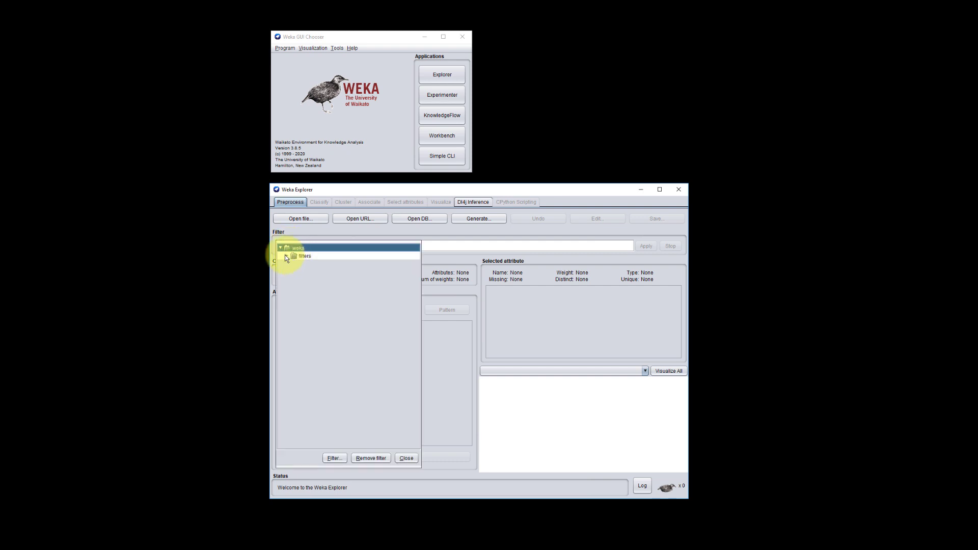
left_click(288, 256)
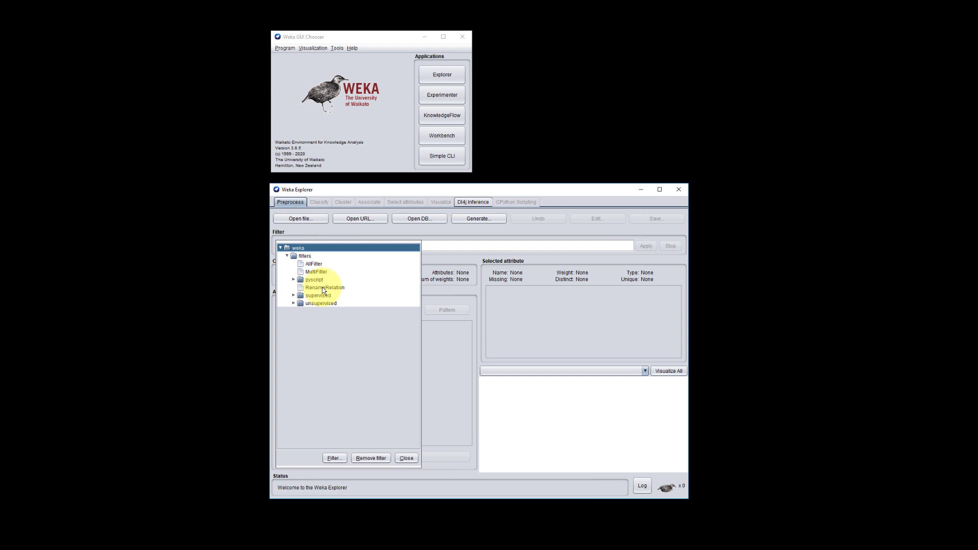
left_click(467, 234)
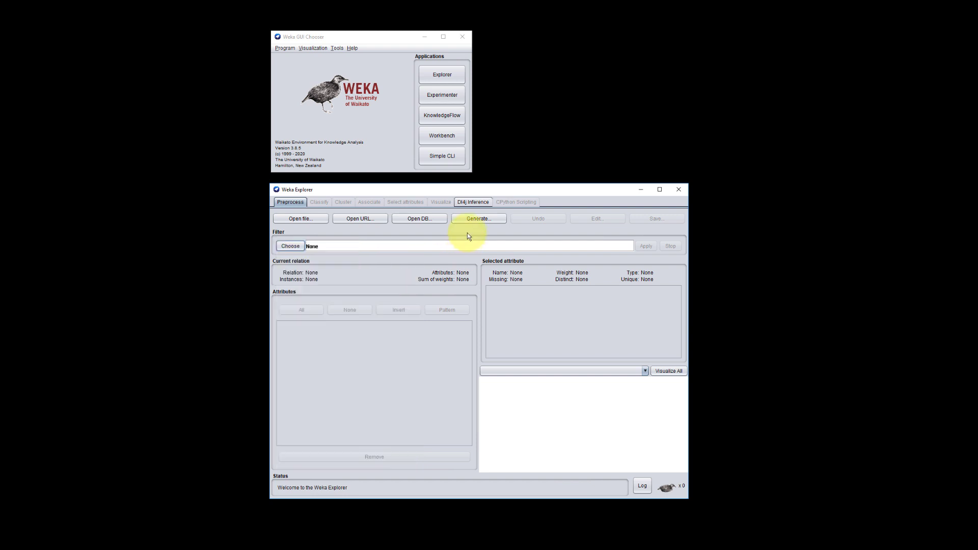
Step: Load weather.nominal.arff from C:\Program Files\Weka-3-8-5\data into the Explorer
left_click(301, 219)
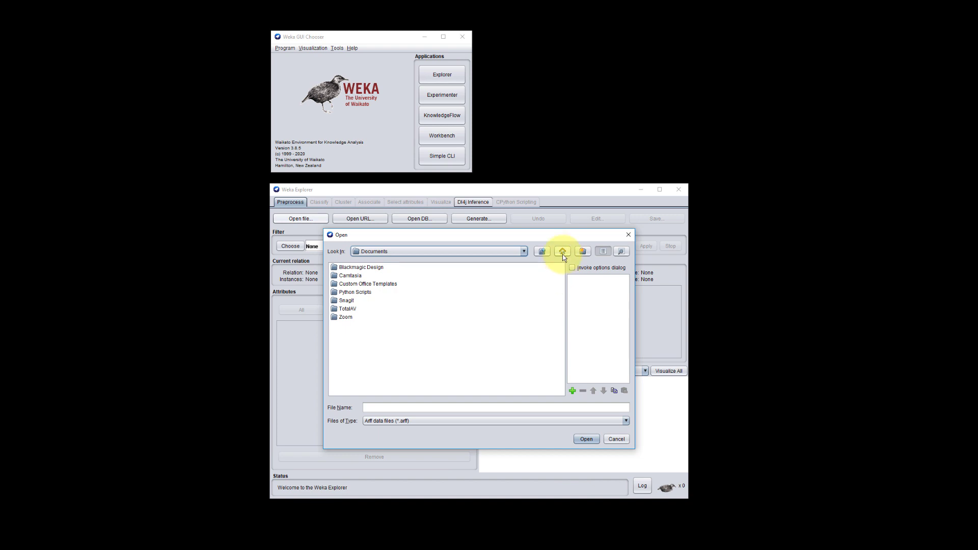
left_click(524, 252)
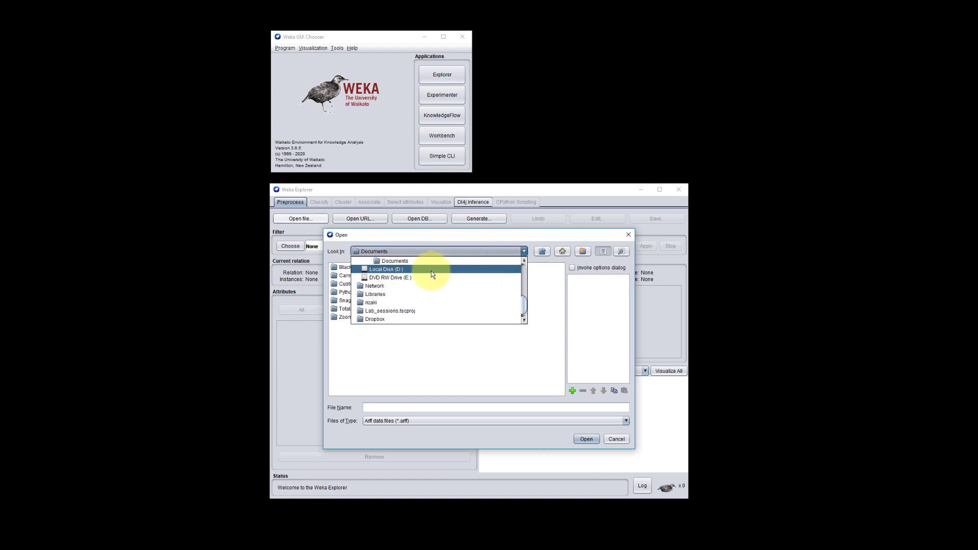
scroll(525, 311, "down", 2)
scroll(522, 306, "up", 3)
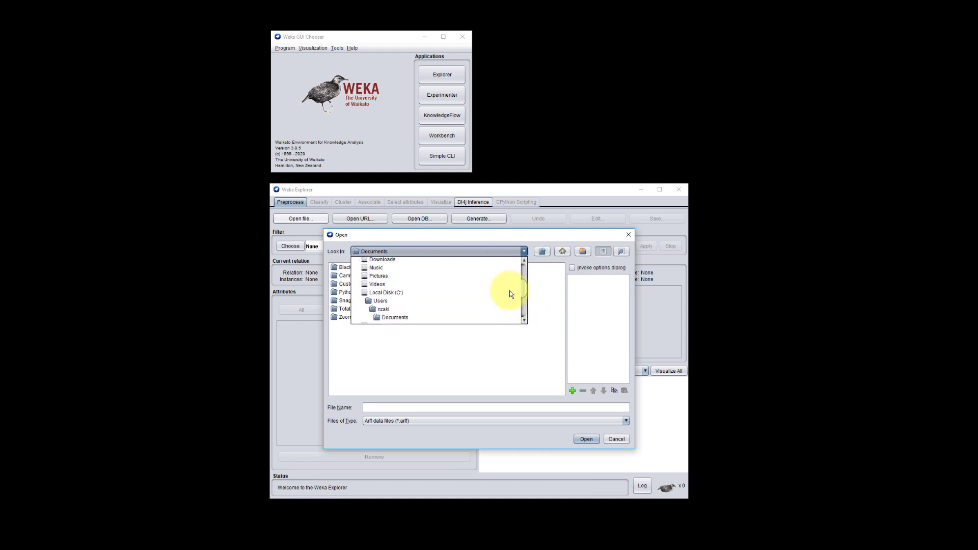
left_click(434, 293)
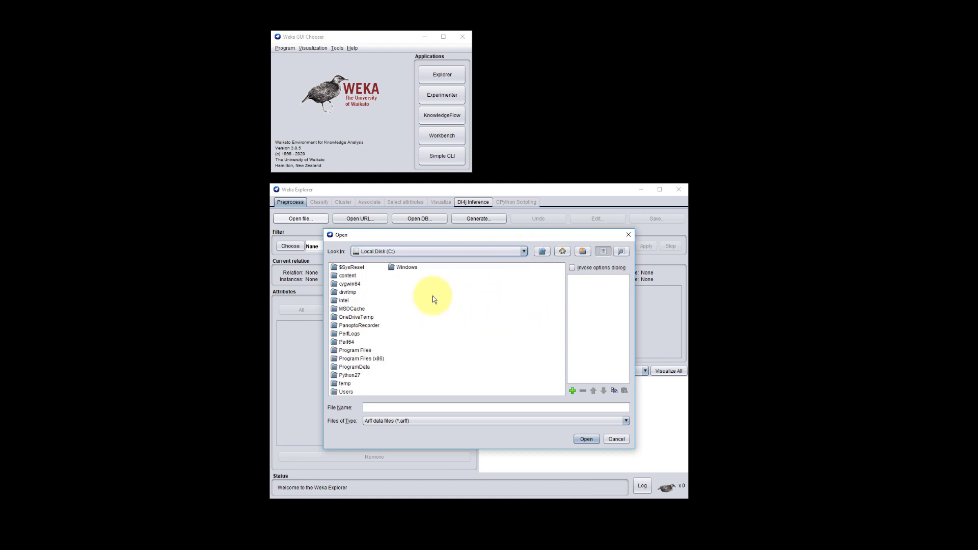
double_click(363, 351)
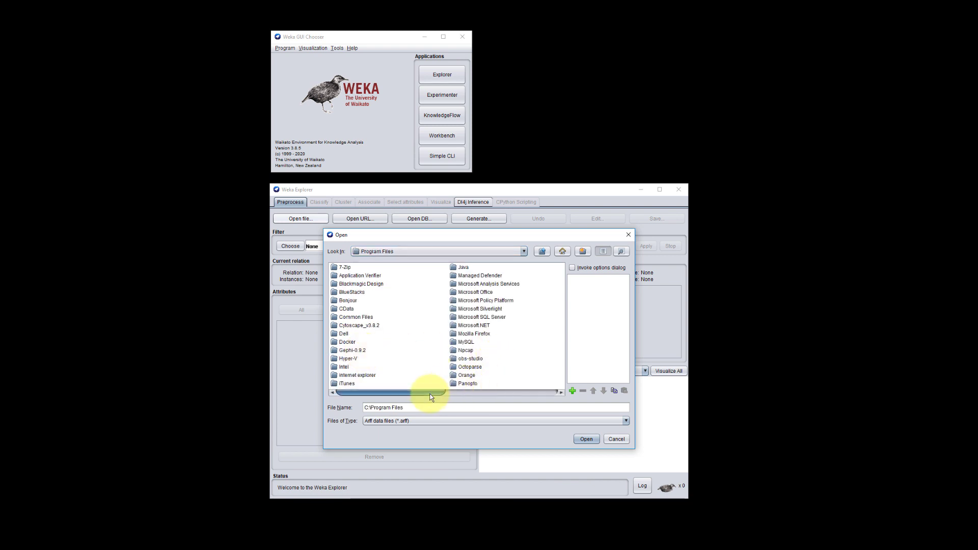
left_click_drag(431, 392, 598, 407)
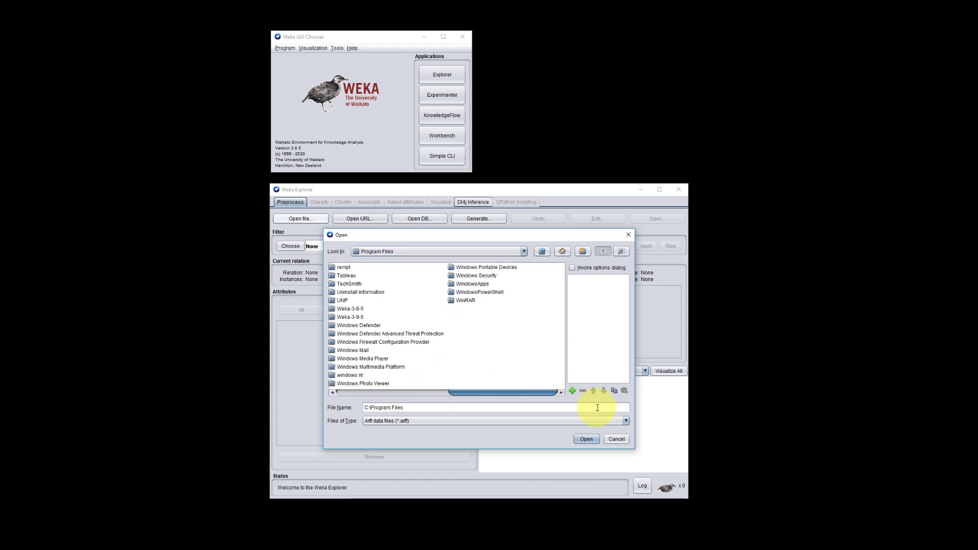
double_click(352, 309)
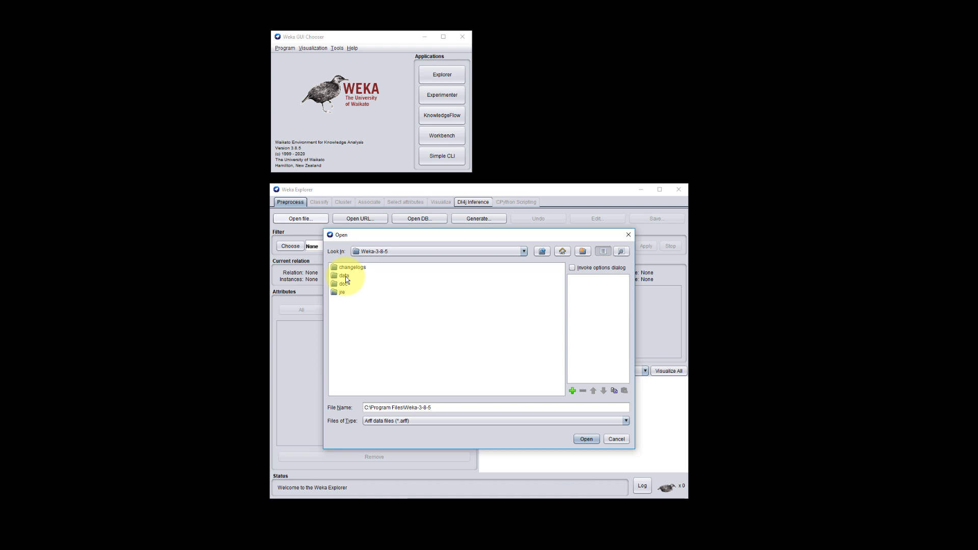
double_click(346, 278)
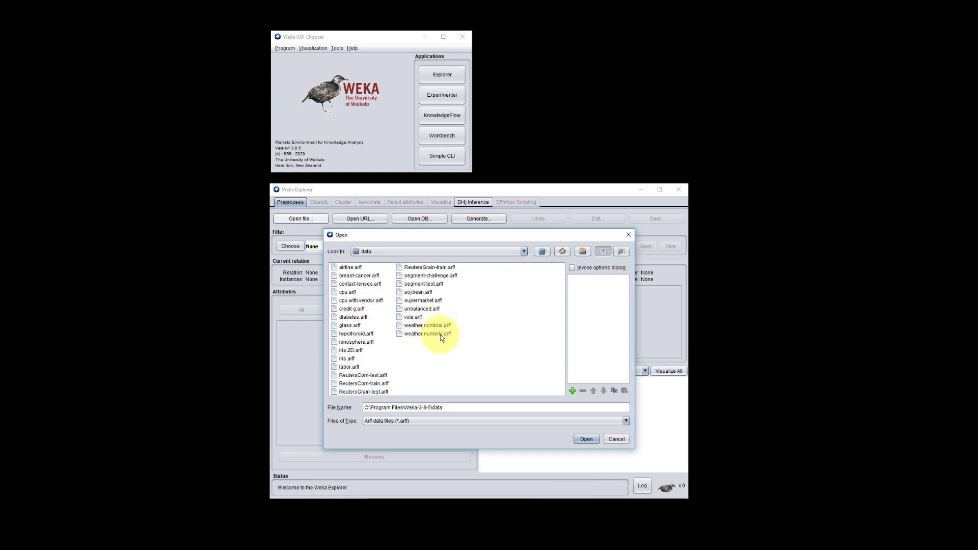
double_click(436, 326)
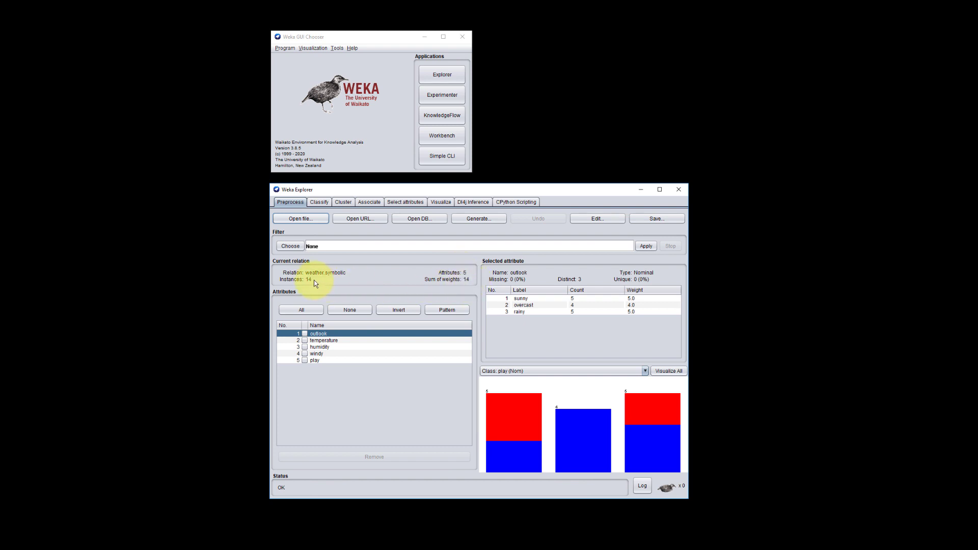
Step: Open the loaded weather.symbolic data as a table in the Edit viewer
left_click(598, 218)
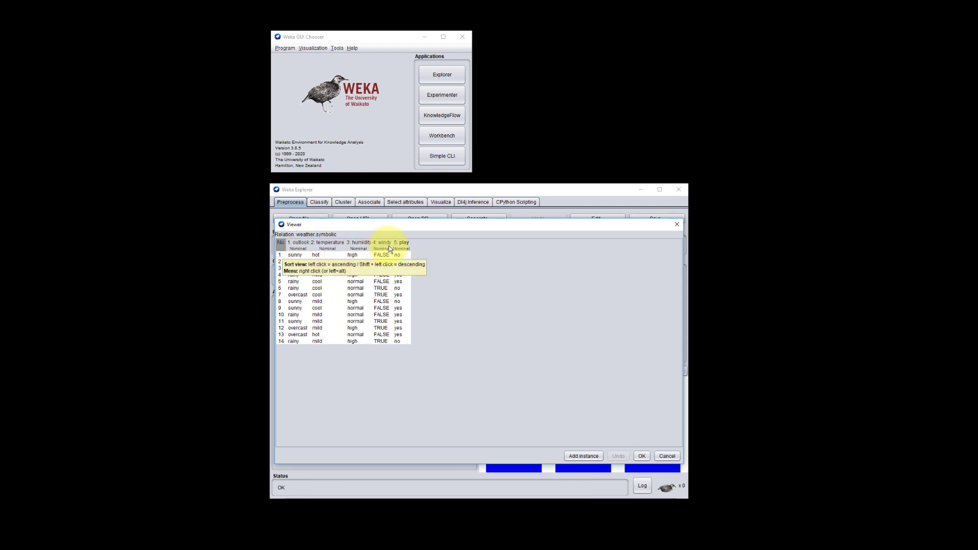
Step: Inspect the play column and the outlook and temperature (hot) cells, leaving them unchanged
left_click(405, 243)
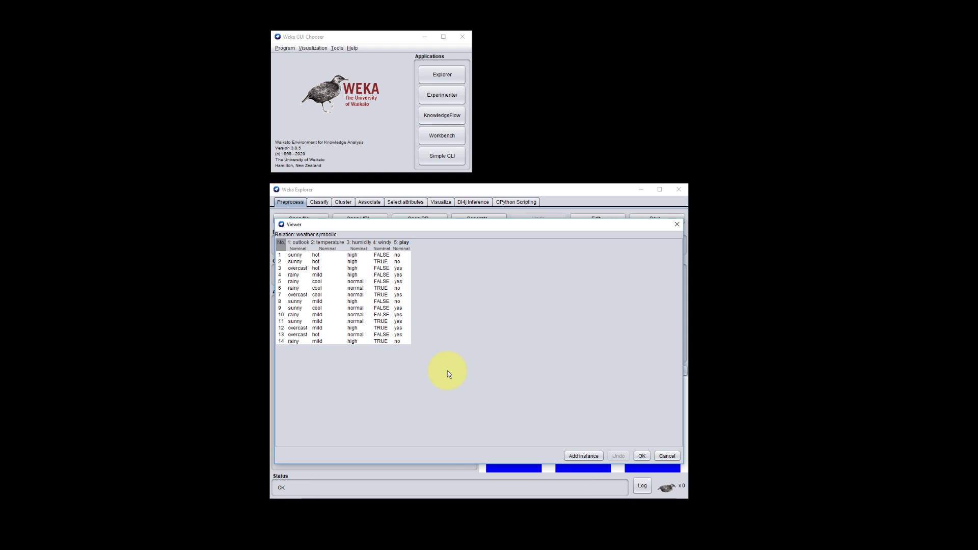
left_click(295, 255)
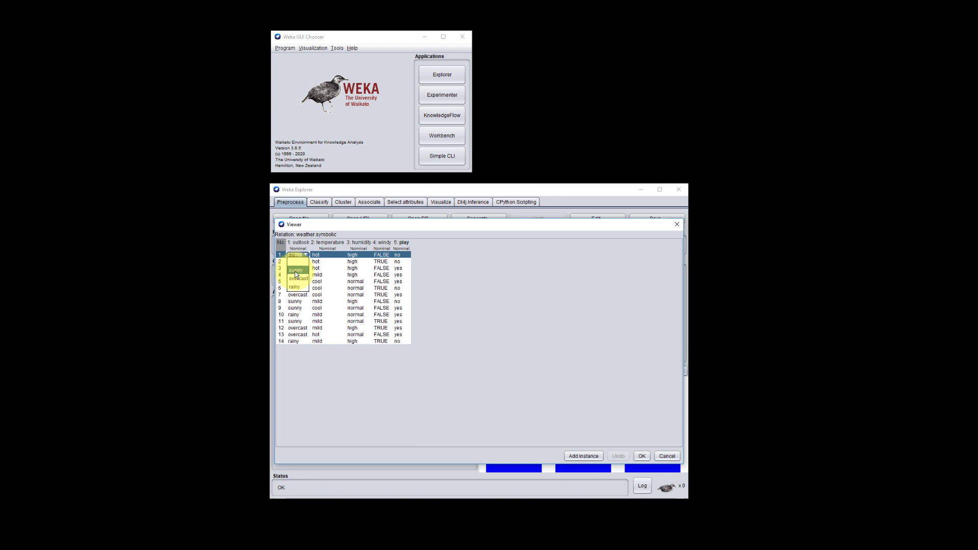
left_click(328, 256)
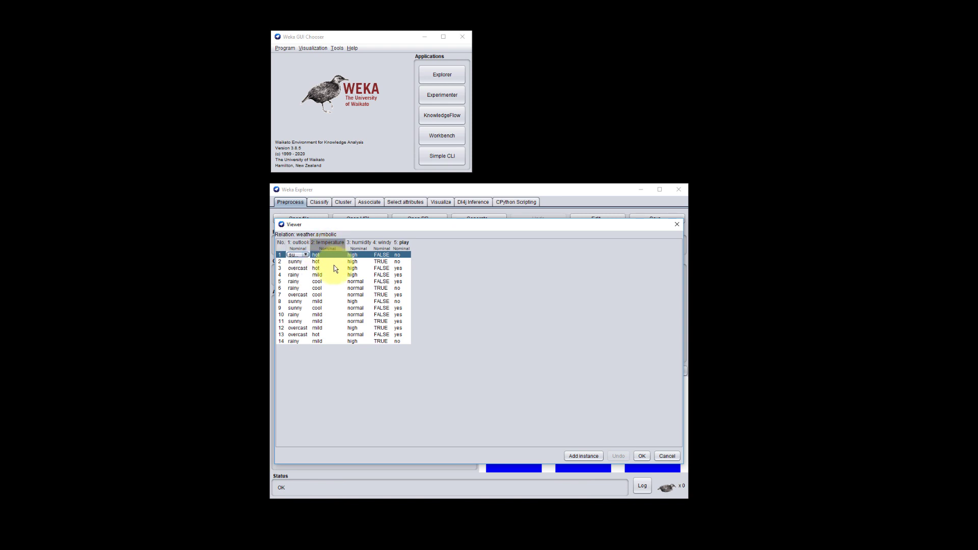
left_click(334, 268)
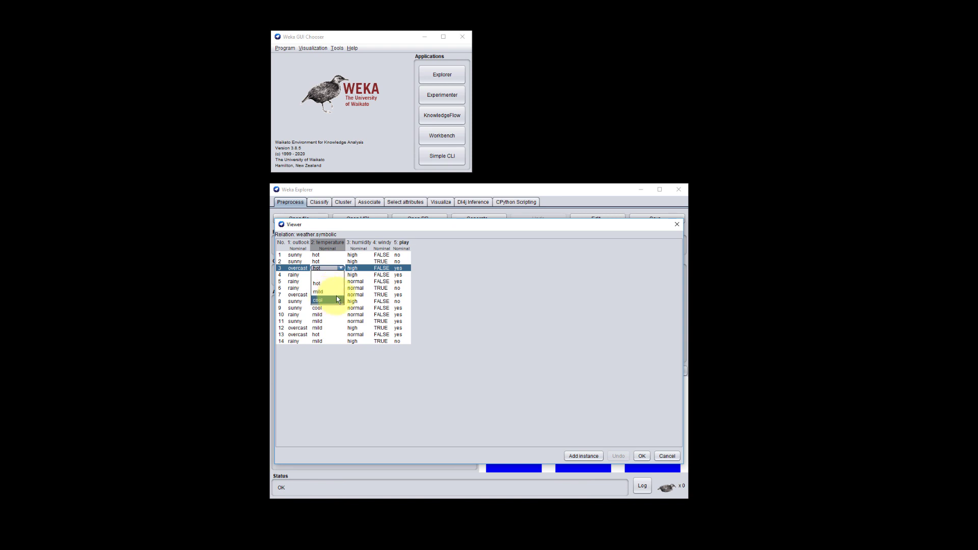
left_click(358, 260)
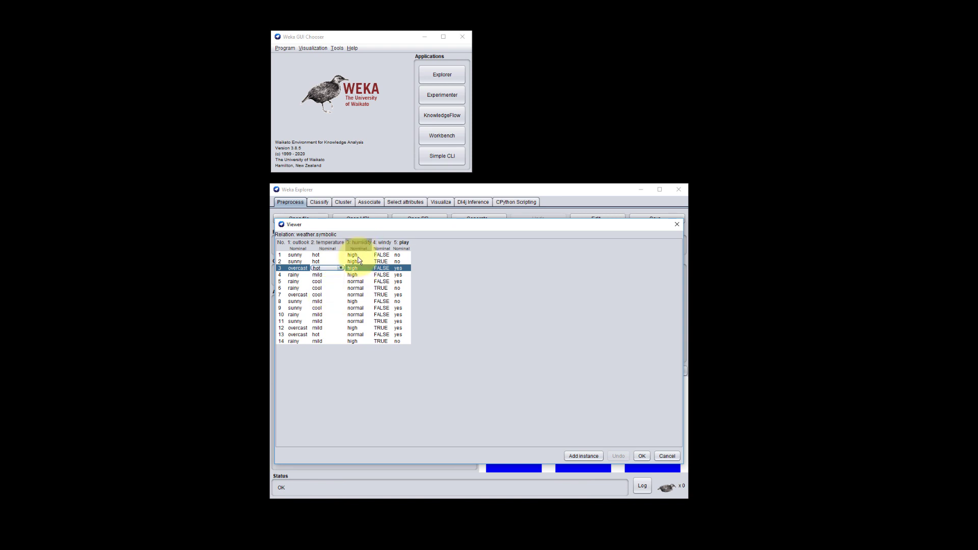
Step: Check row 1's humidity and windy (FALSE) and row 2's play, then cancel the viewer
left_click(359, 255)
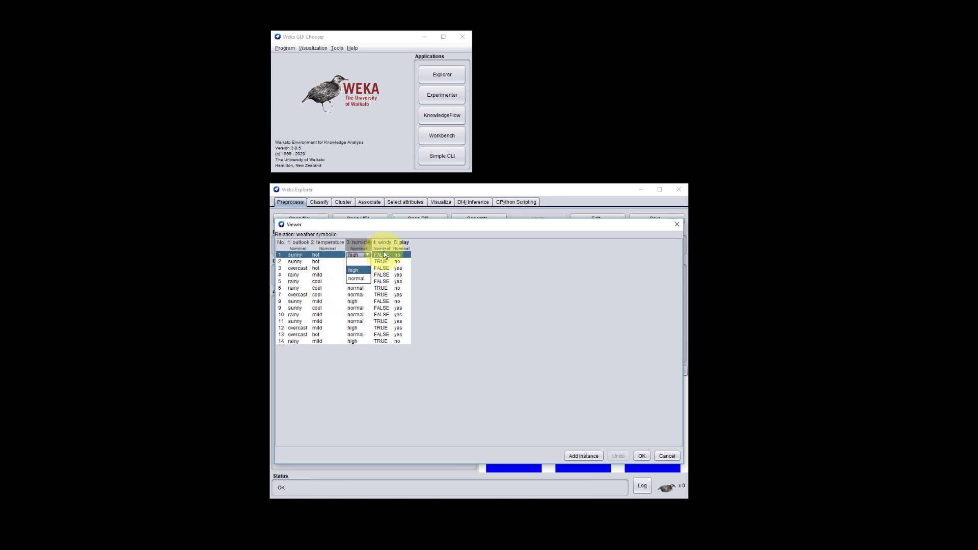
left_click(381, 254)
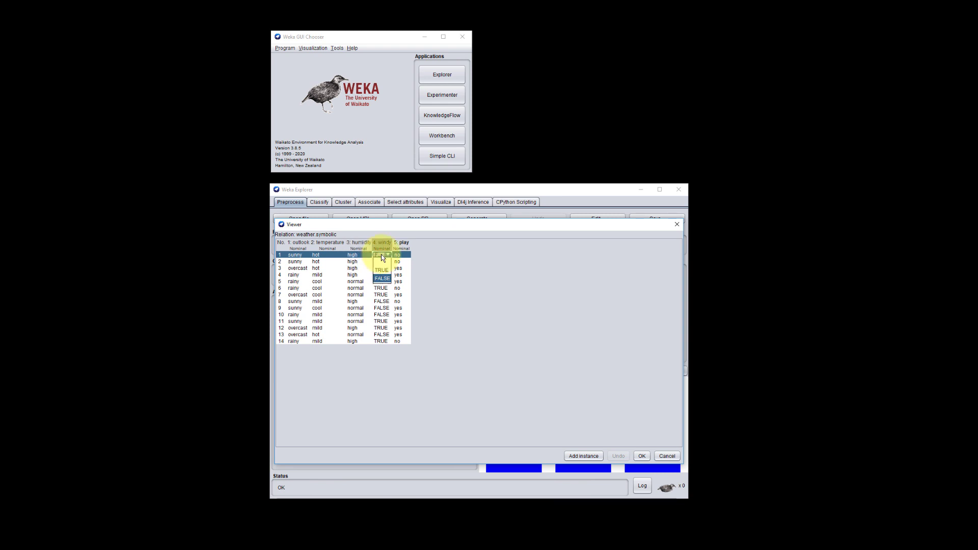
left_click(382, 278)
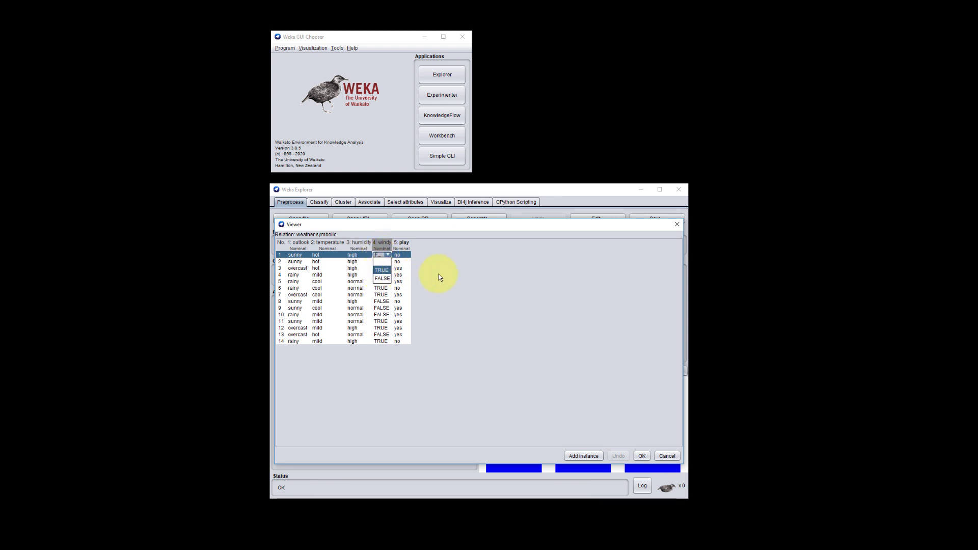
left_click(402, 262)
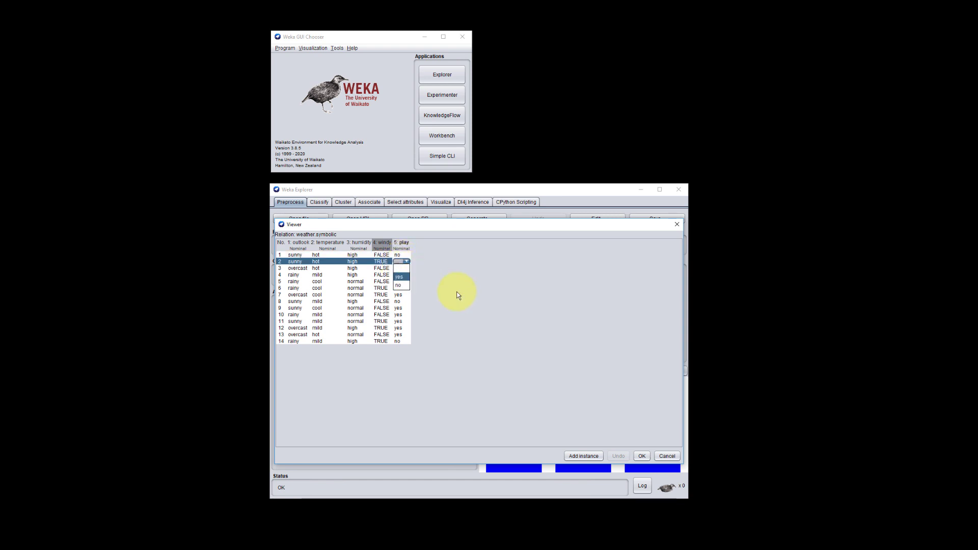
left_click(663, 458)
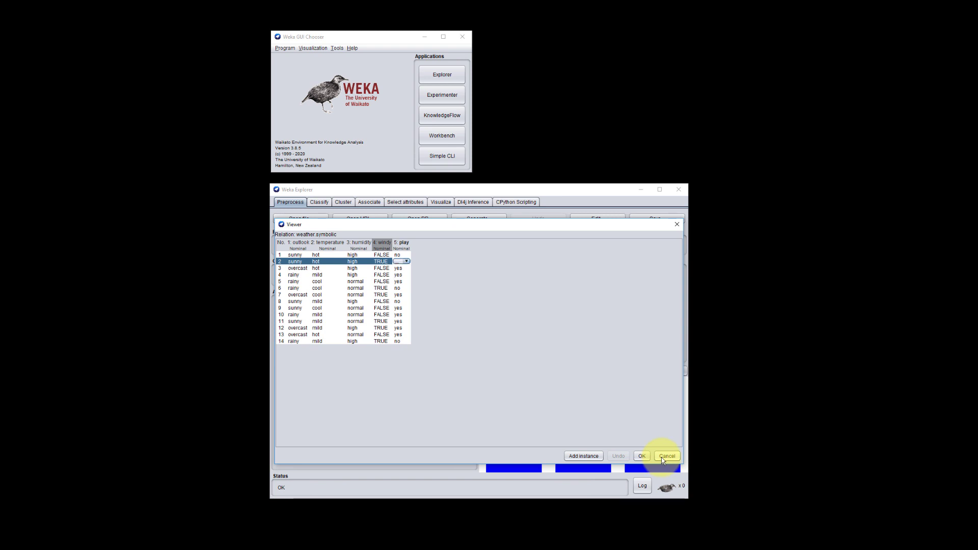
left_click(663, 459)
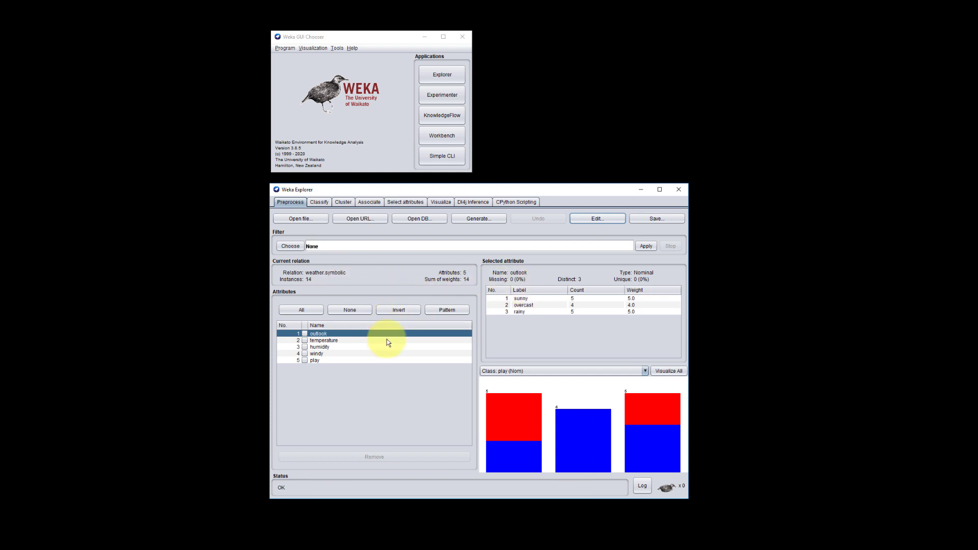
left_click(323, 340)
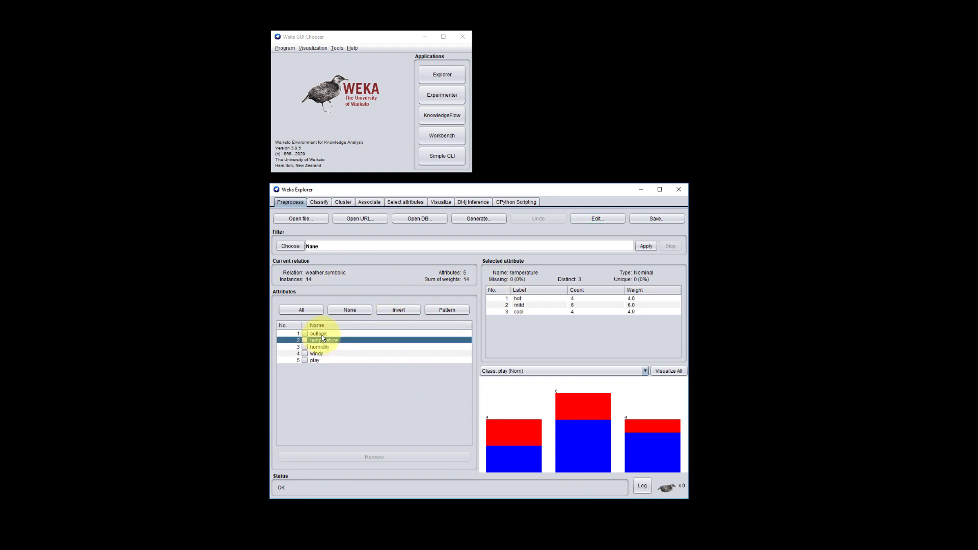
left_click(322, 334)
left_click(323, 341)
left_click(321, 348)
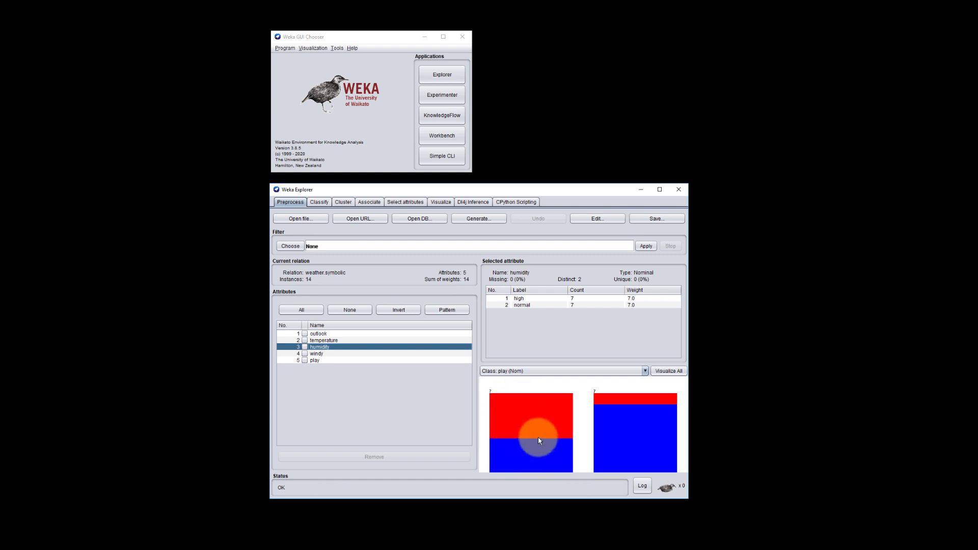
left_click(324, 334)
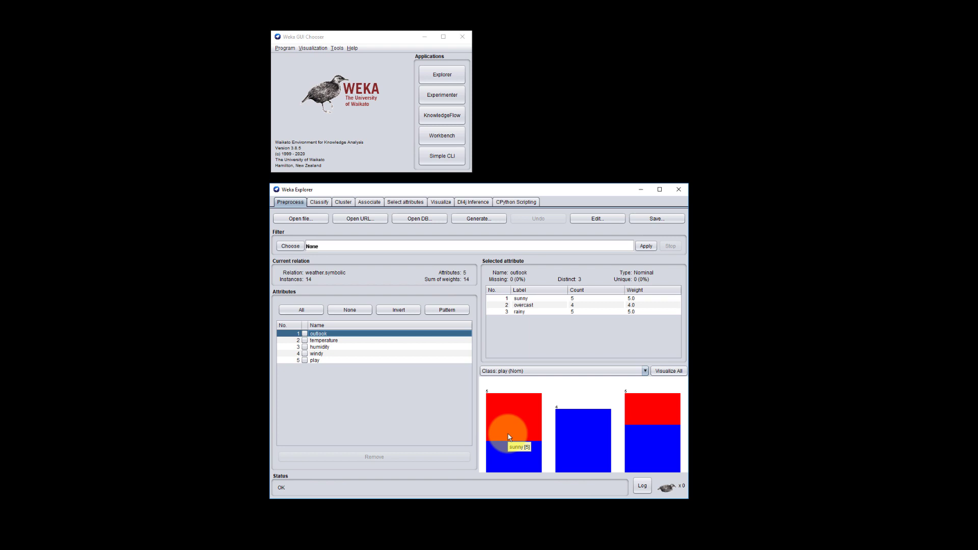
Step: Mark only windy, remove it, then undo so all five attributes return
mouse_move(578, 417)
left_click(299, 311)
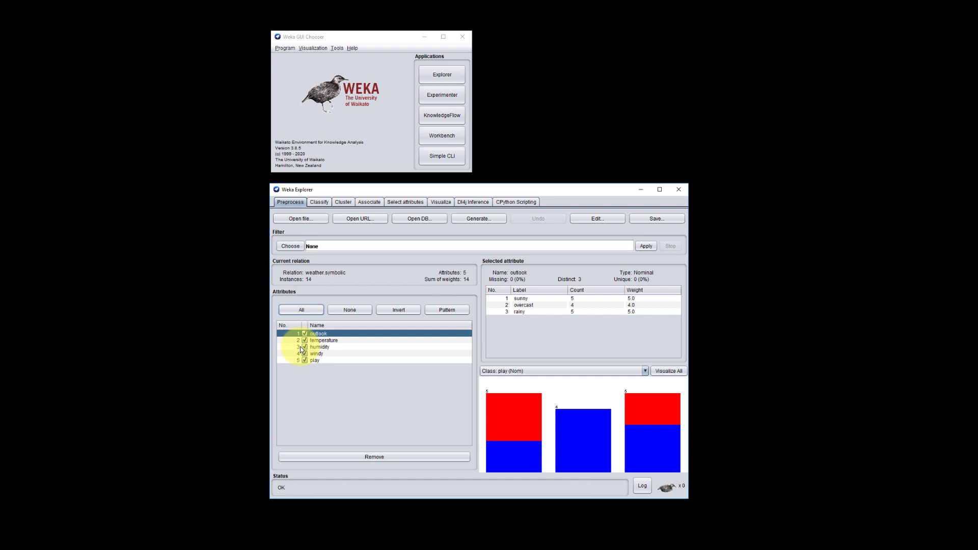
left_click(349, 311)
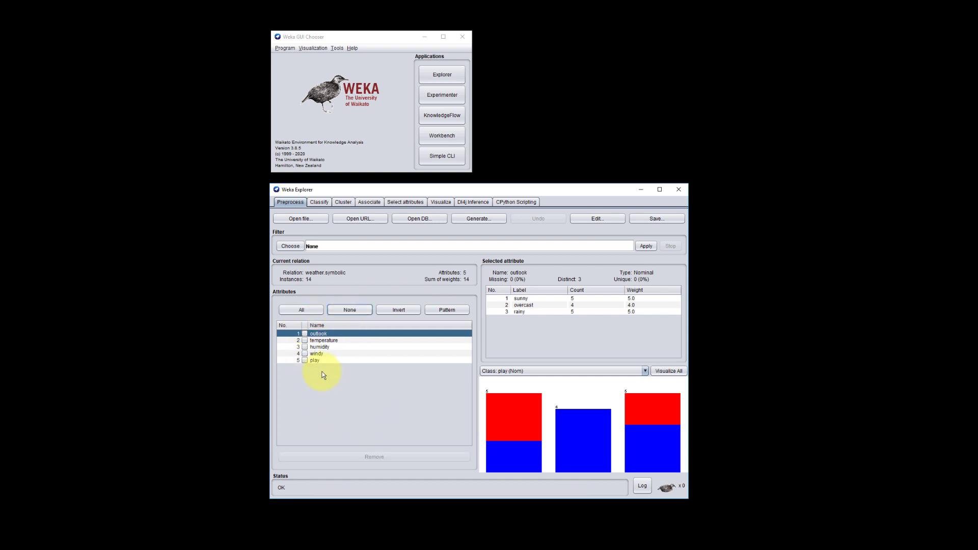
left_click(305, 355)
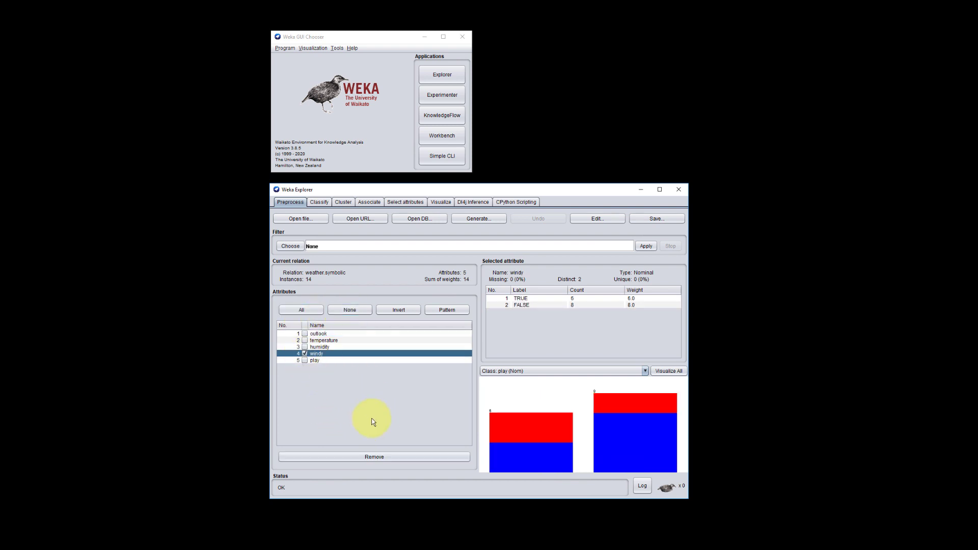
left_click(377, 459)
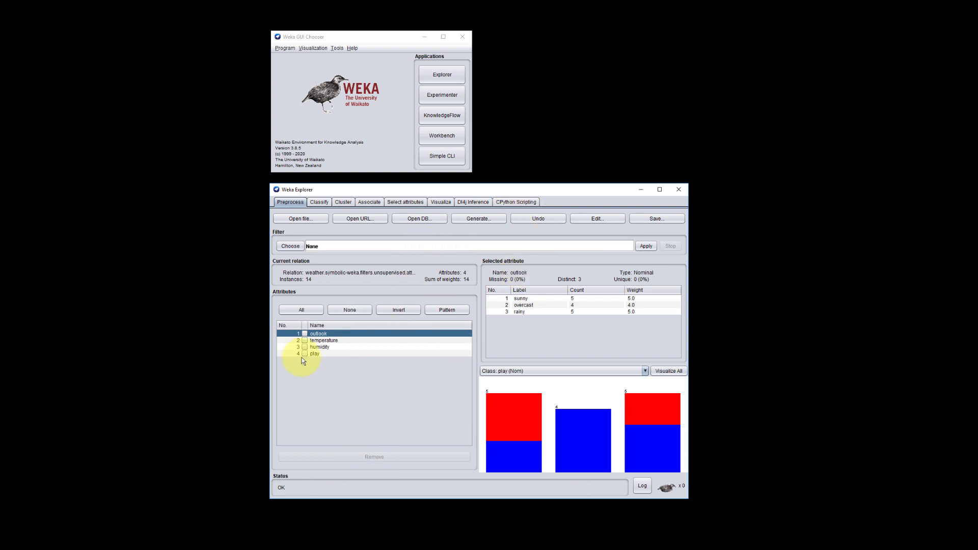
left_click(535, 219)
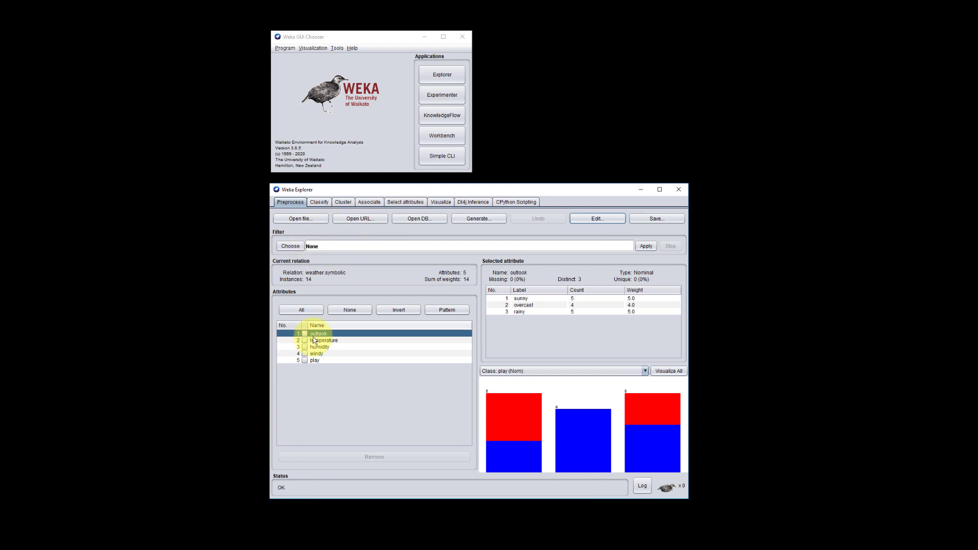
left_click(316, 202)
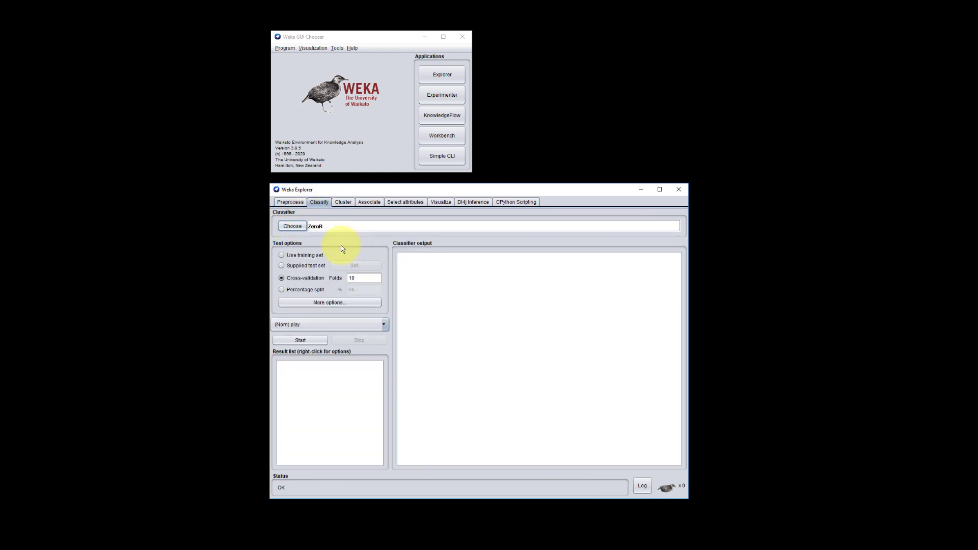
Step: Pick J48 from the classifiers > trees list in place of ZeroR
left_click(292, 227)
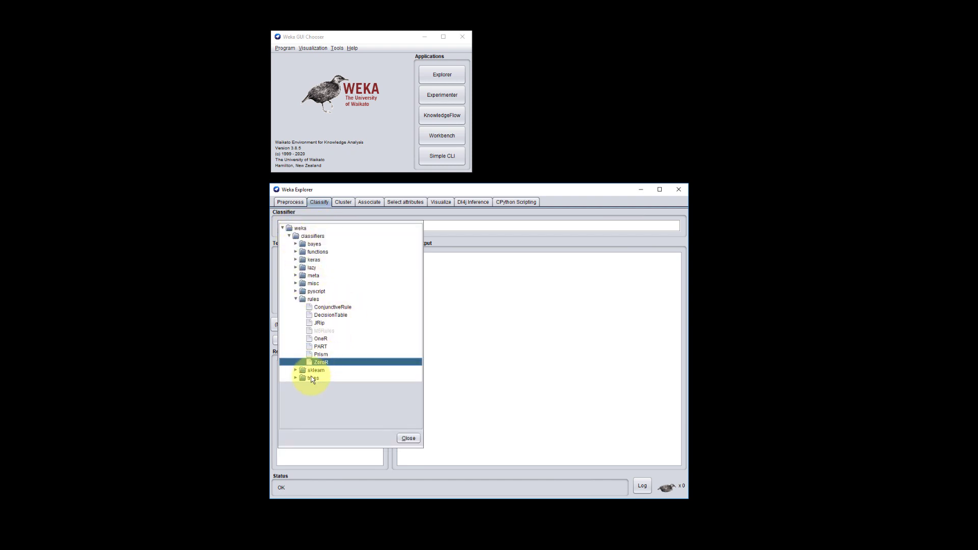
left_click(295, 379)
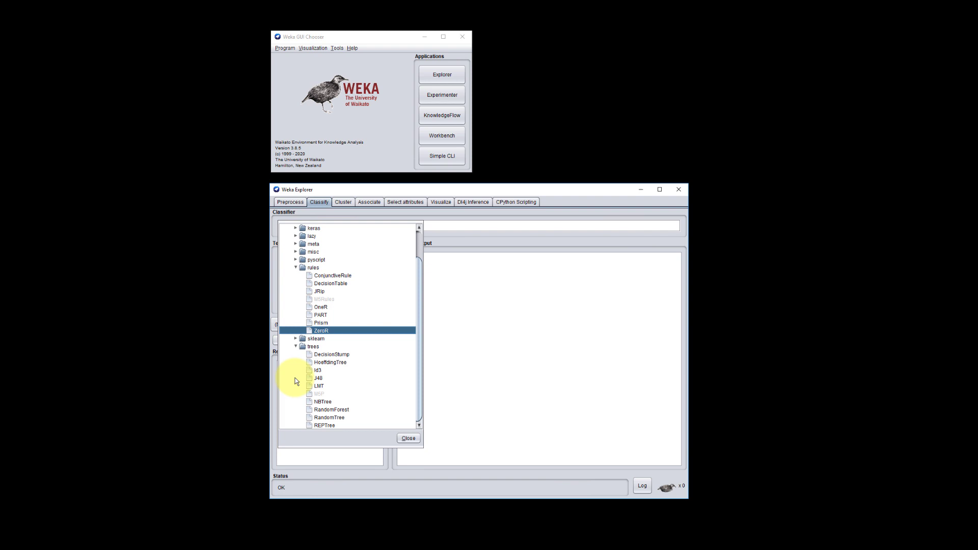
mouse_move(324, 383)
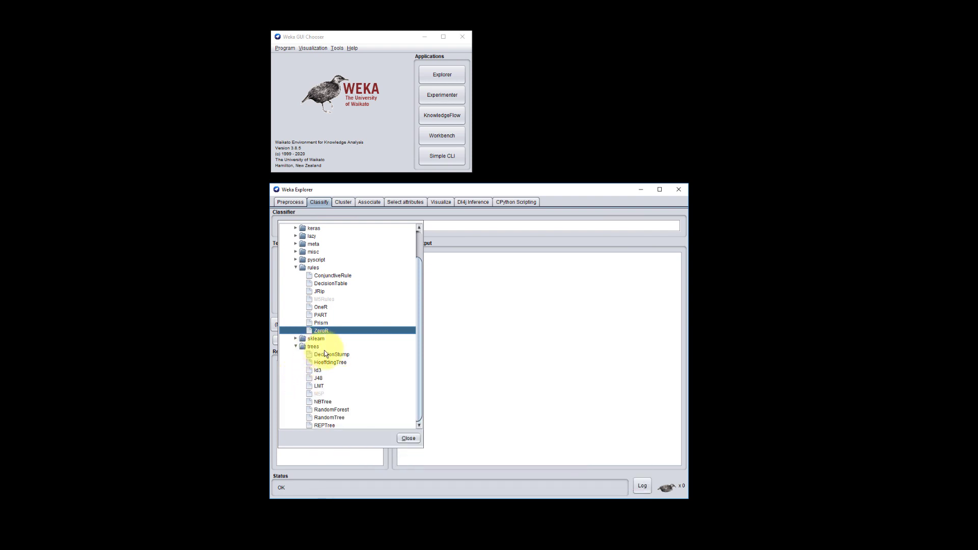
left_click(319, 379)
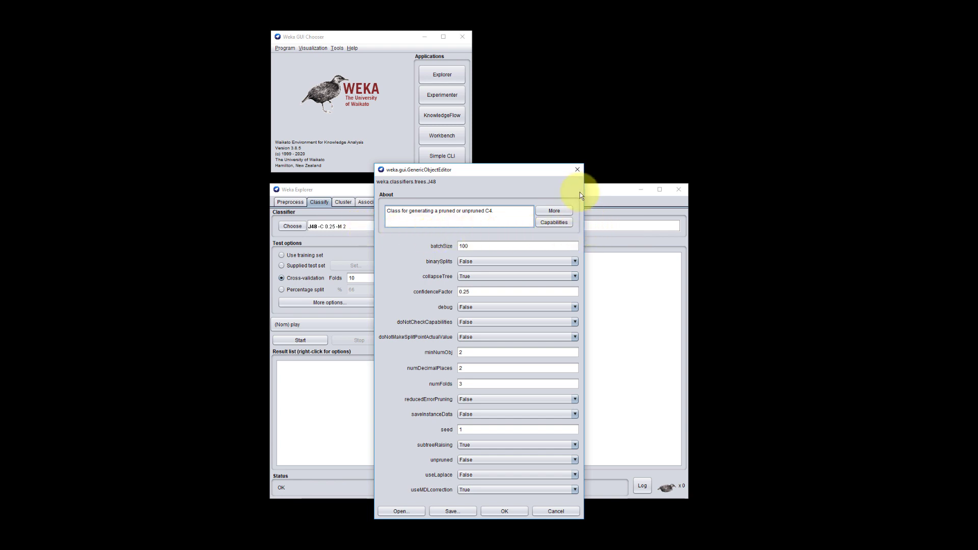
Step: Switch the test option to Use training set and confirm (Nom) play as class
left_click(577, 171)
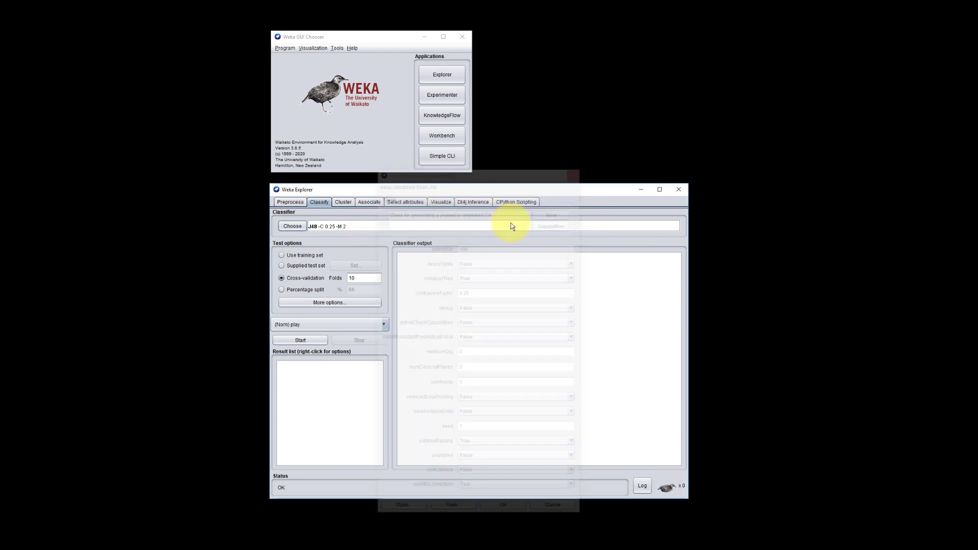
left_click(303, 256)
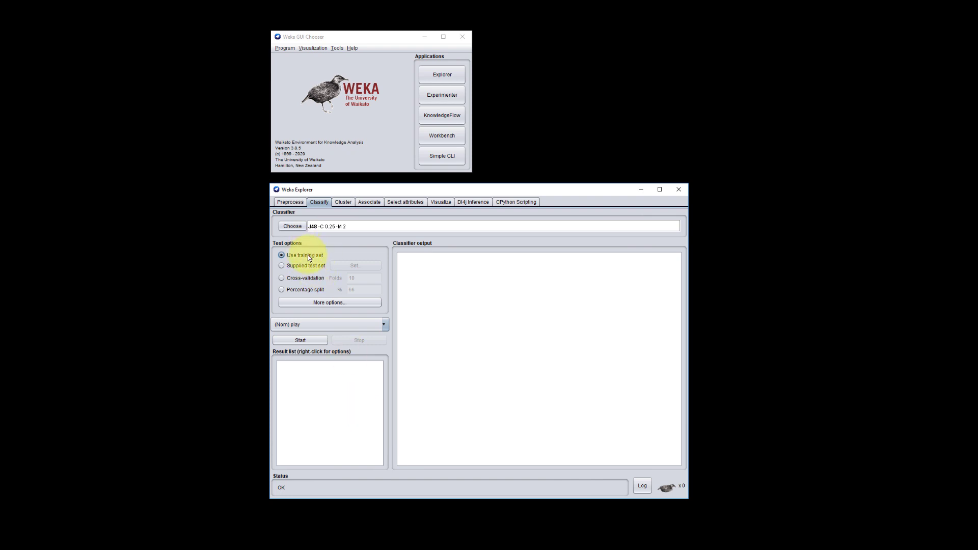
left_click(385, 326)
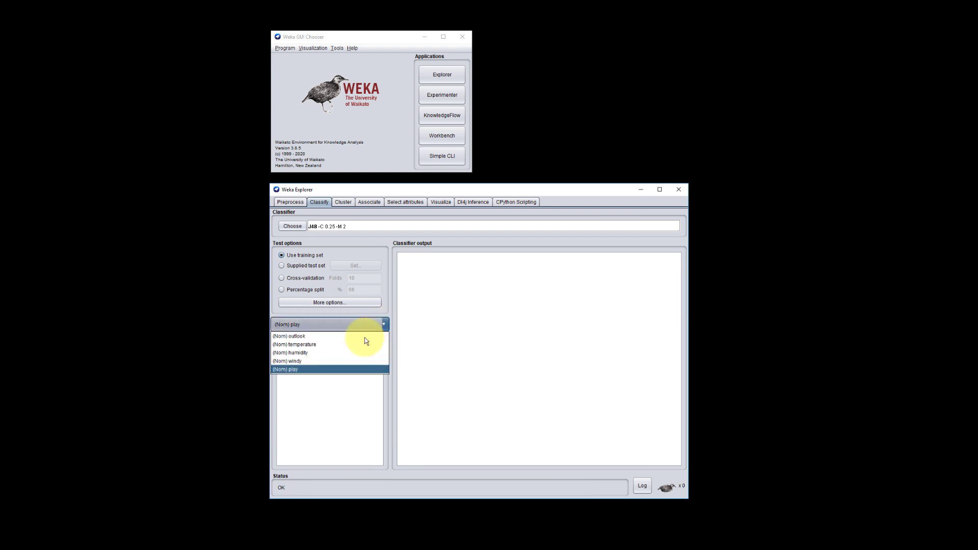
left_click(303, 394)
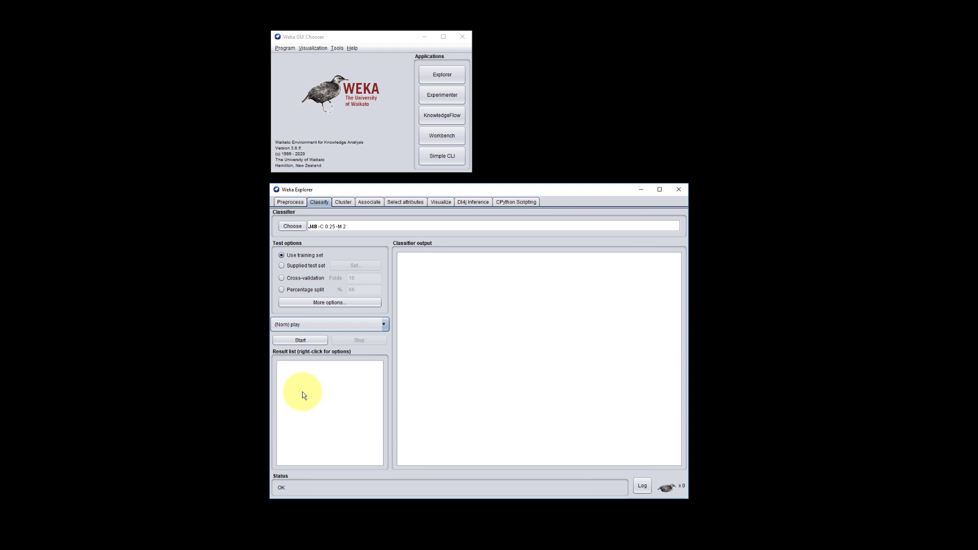
Step: Run J48, highlight the correctly and incorrectly classified instance lines, and bring up the trees.J48 result's options
left_click(299, 339)
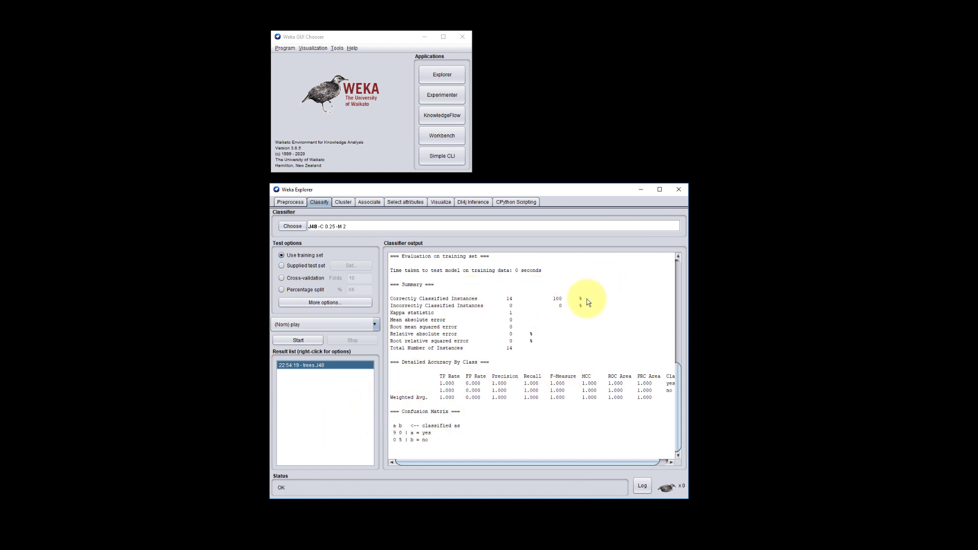
left_click_drag(586, 299, 390, 297)
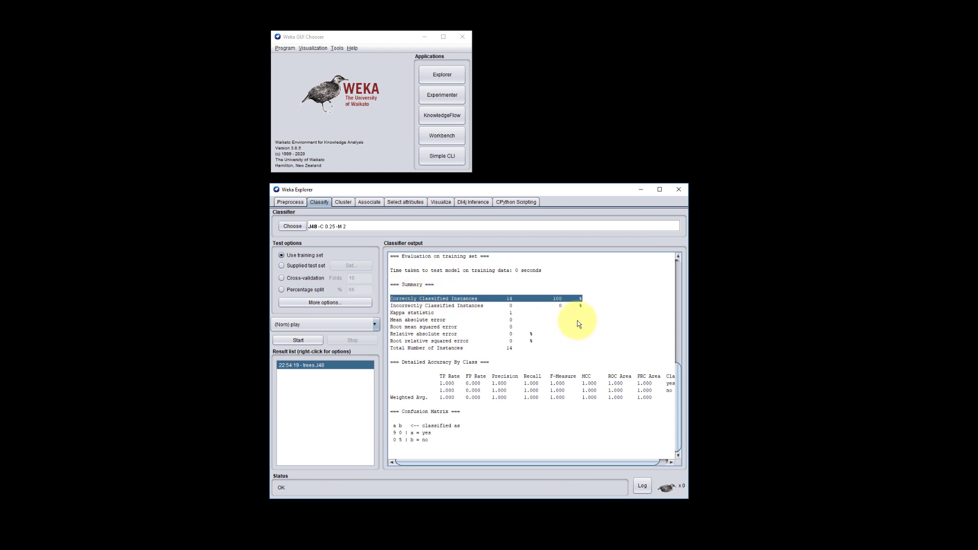
left_click_drag(584, 305, 385, 308)
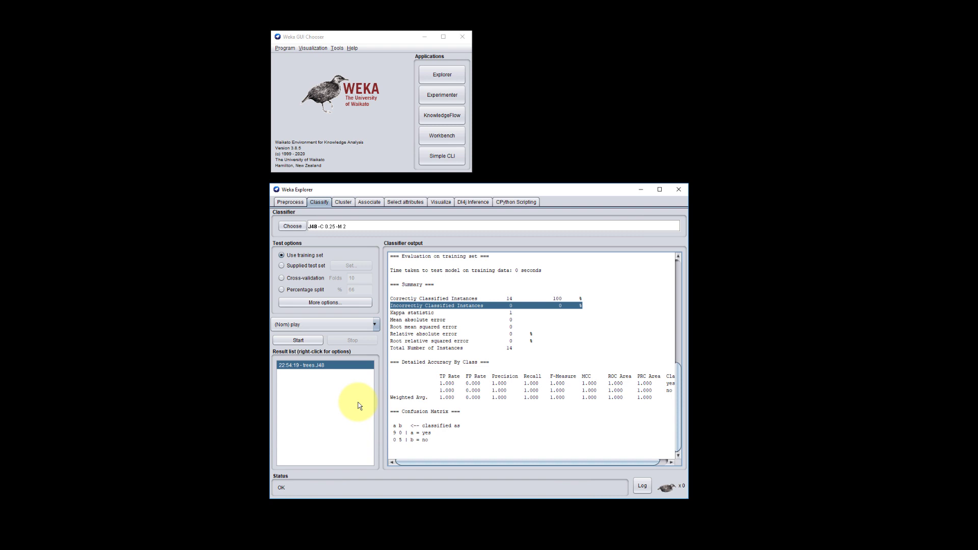
right_click(332, 367)
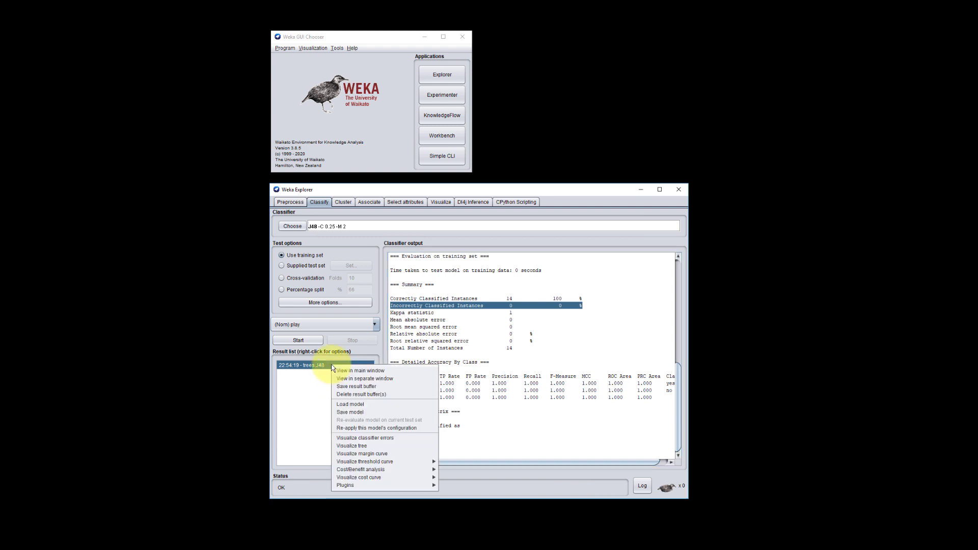
Step: Show the J48 tree with Visualize tree and drag the diagram upward
left_click(344, 446)
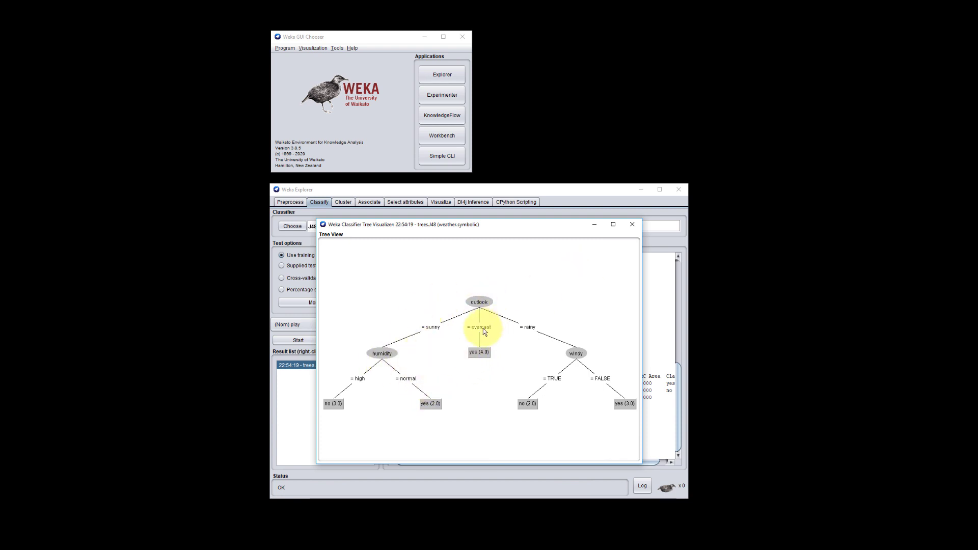
left_click_drag(482, 329, 490, 303)
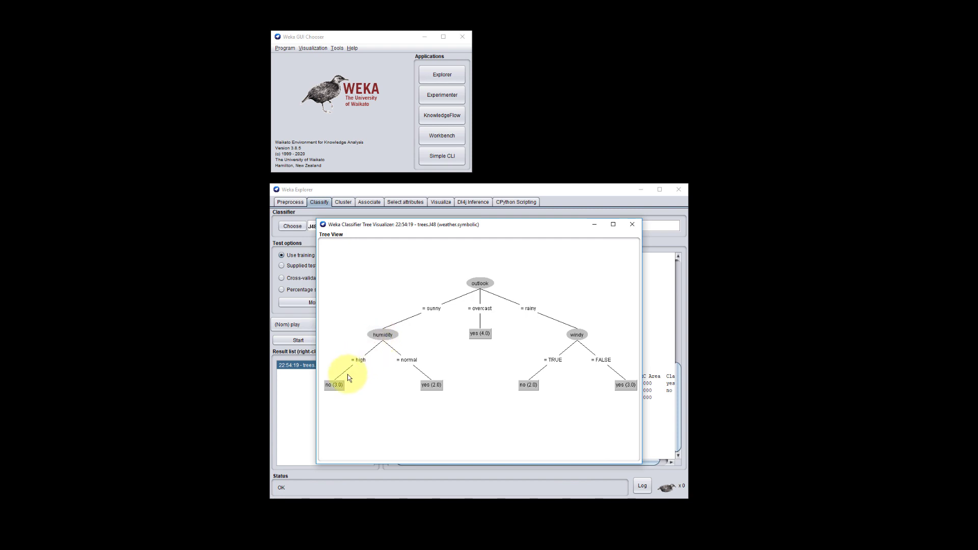
Step: Close the Classifier Tree Visualizer to return to the 100% correct J48 output
left_click(633, 224)
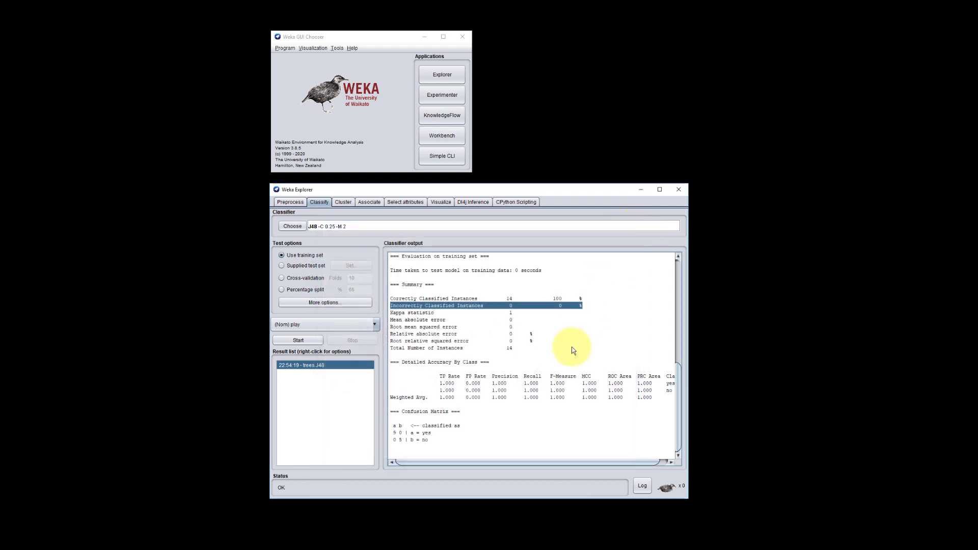